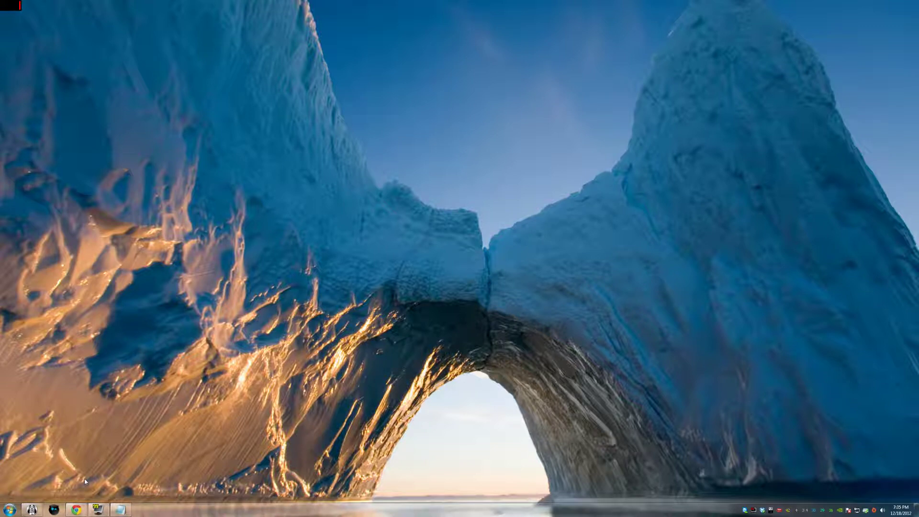
Launch Google Chrome and maximize its window to fill the screen
click(76, 510)
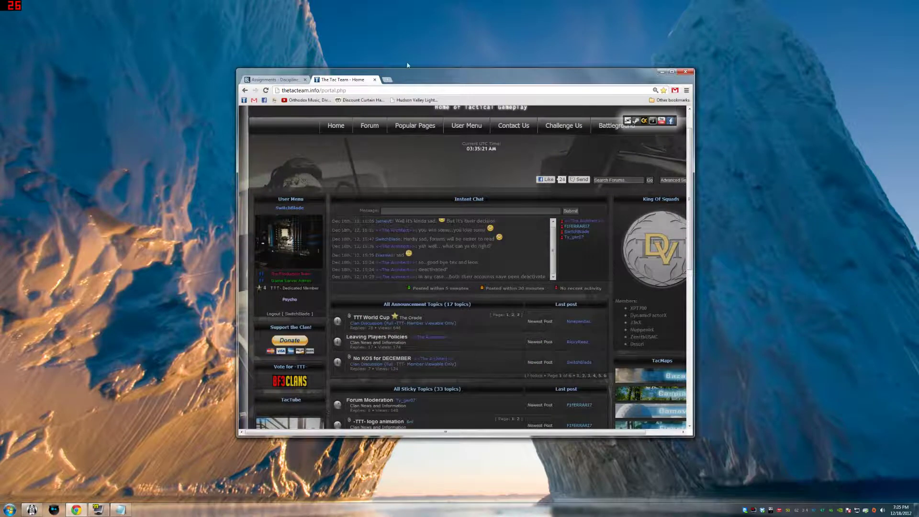
drag(407, 72, 401, 0)
Search for hamachi in a new tab and start the free download from Softonic's Hamachi page
key(ctrl+t)
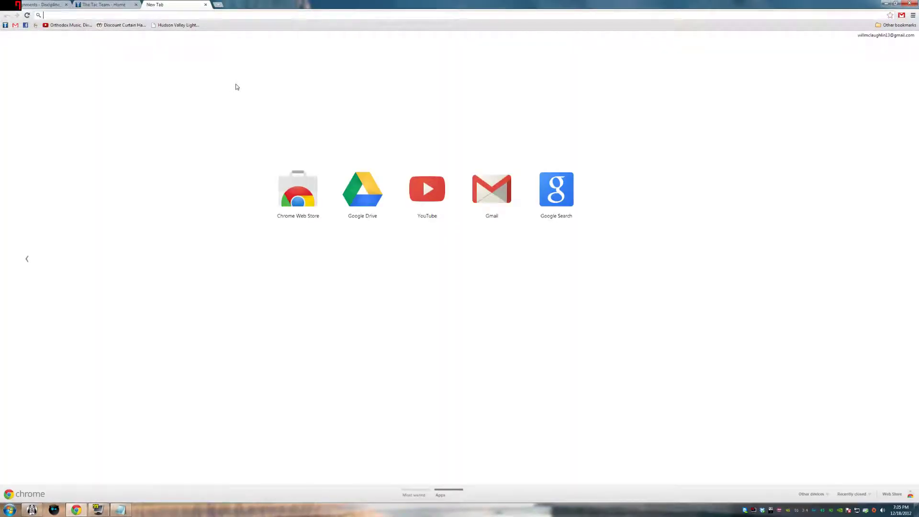
text(hamachi)
key(Return)
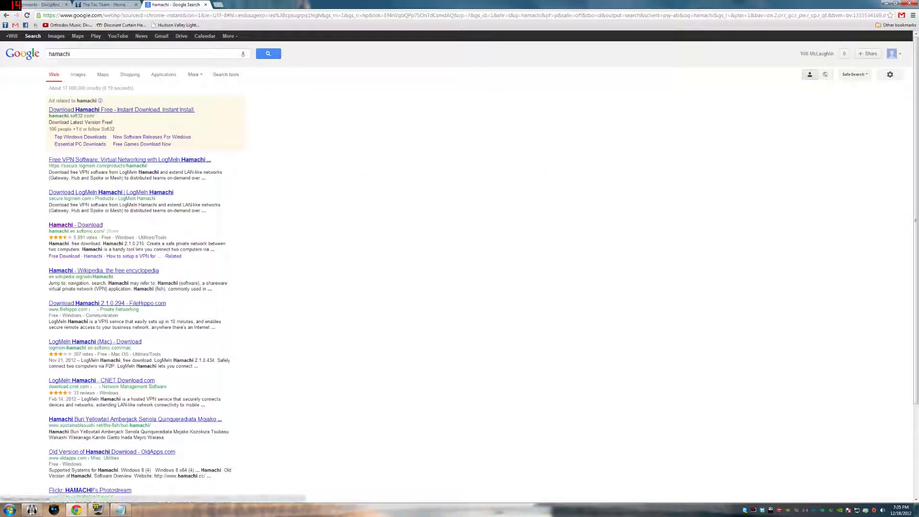
click(80, 227)
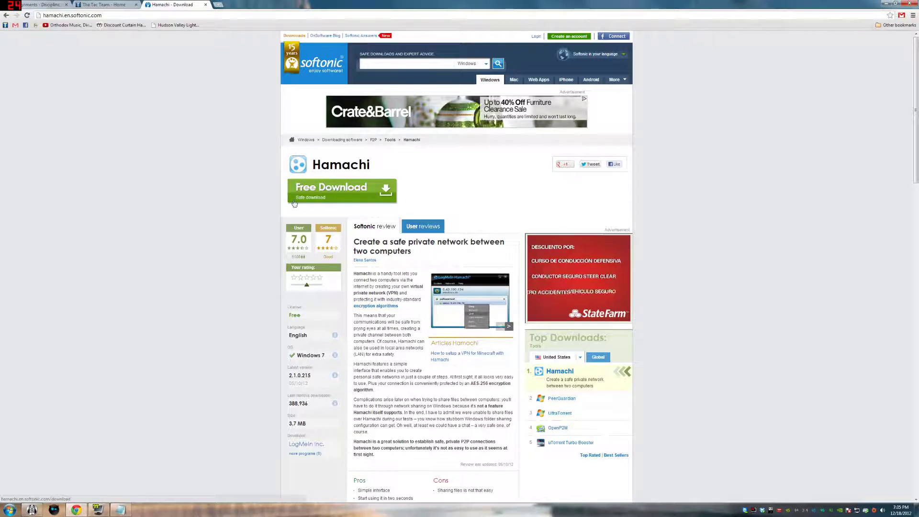
click(362, 197)
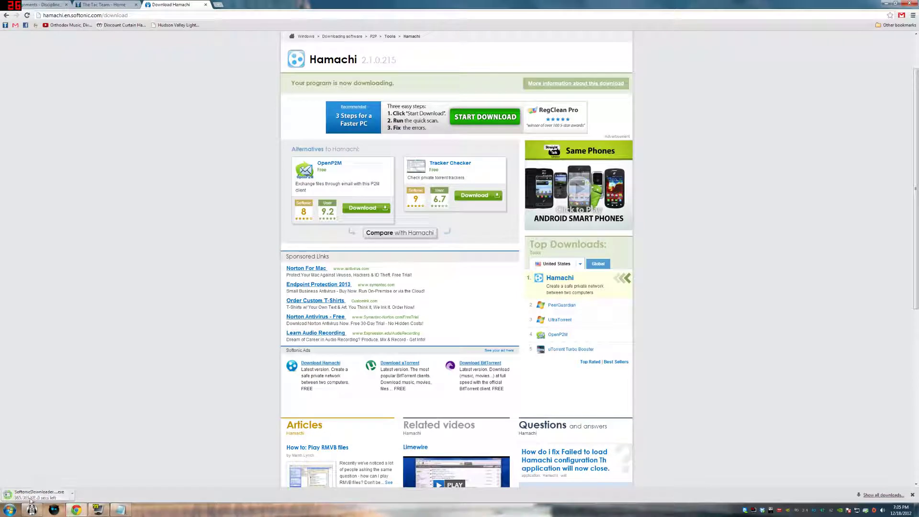
Bring Chrome back and run the downloaded SoftonicDownloader file from the security warning
click(888, 4)
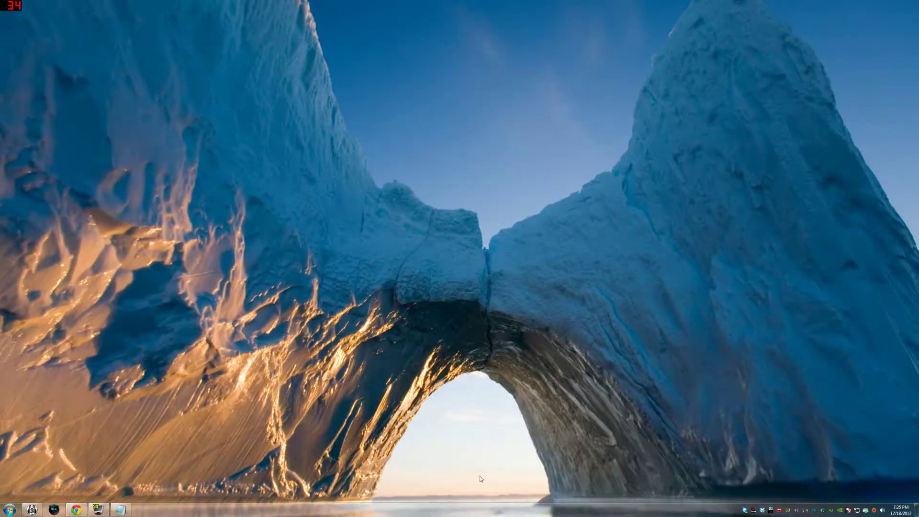
click(10, 508)
click(10, 508)
click(75, 511)
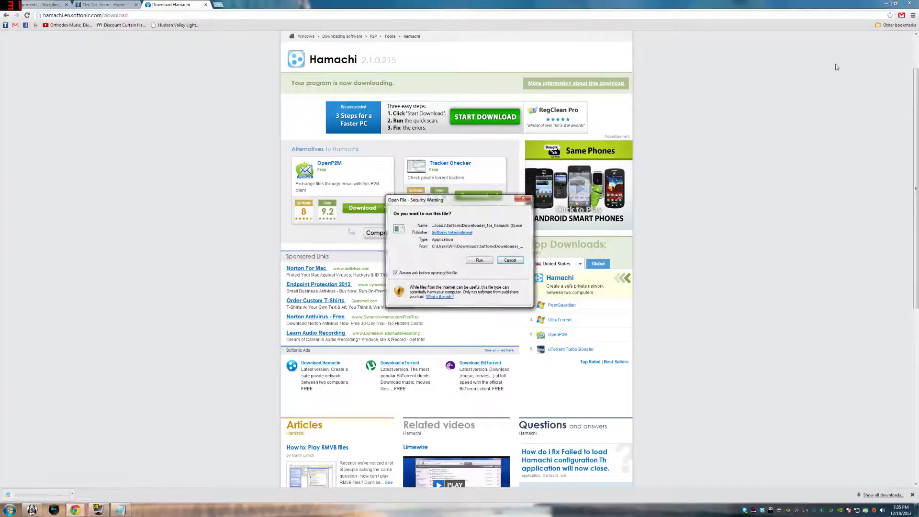
click(480, 260)
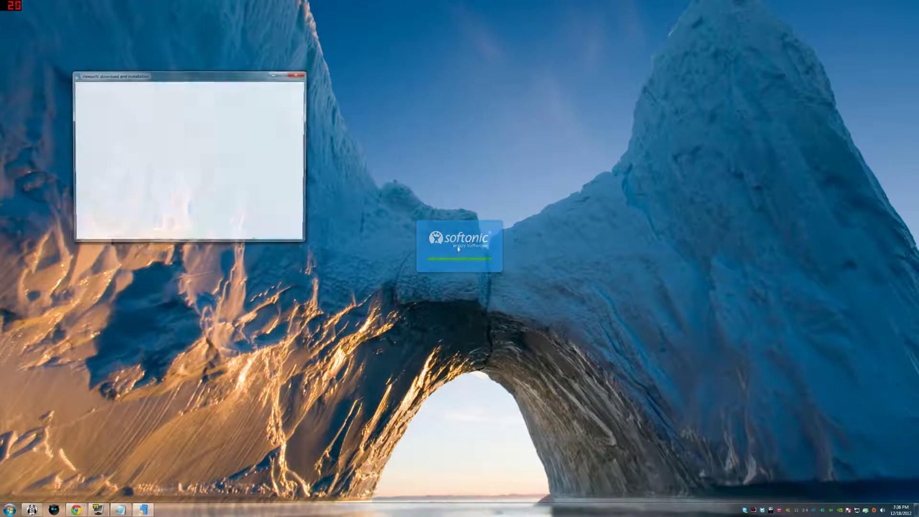
Accept the Softonic license, decline Ask Toolbar and Hotspot Shield, and download Hamachi 2.1.0.215
drag(173, 78, 368, 122)
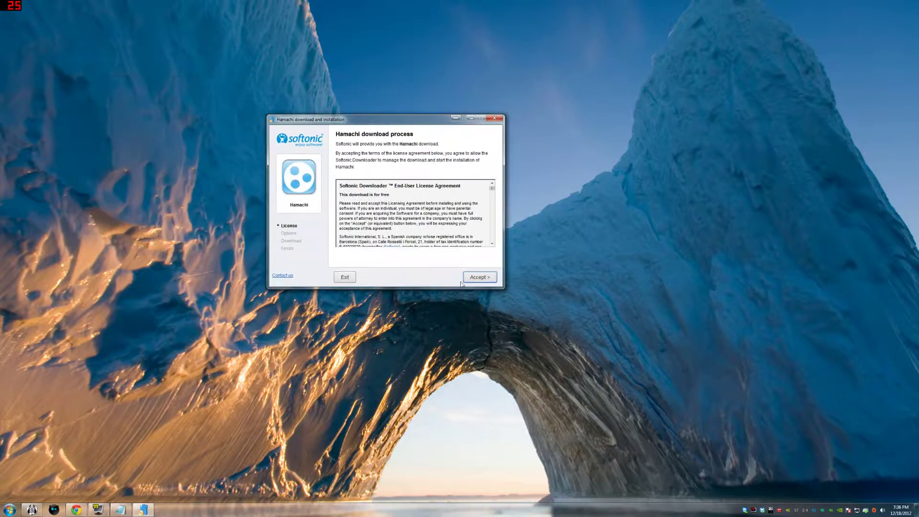
click(479, 277)
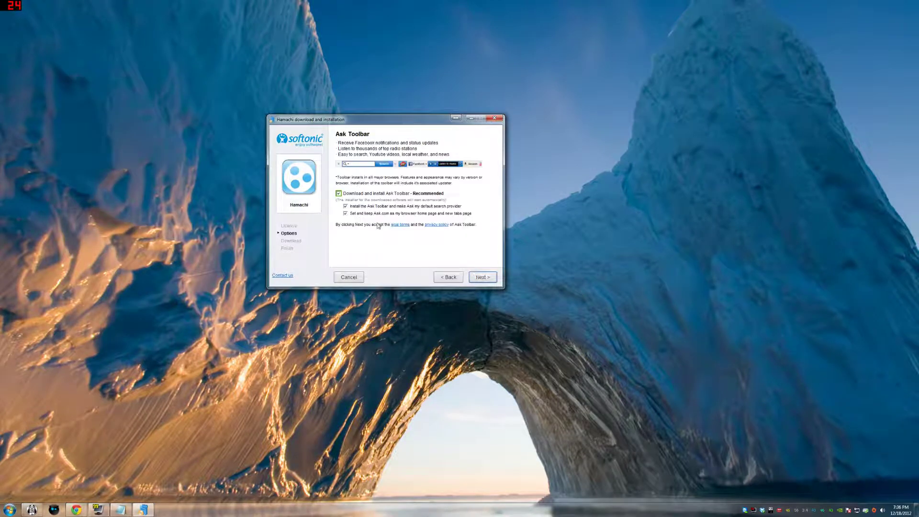
click(338, 193)
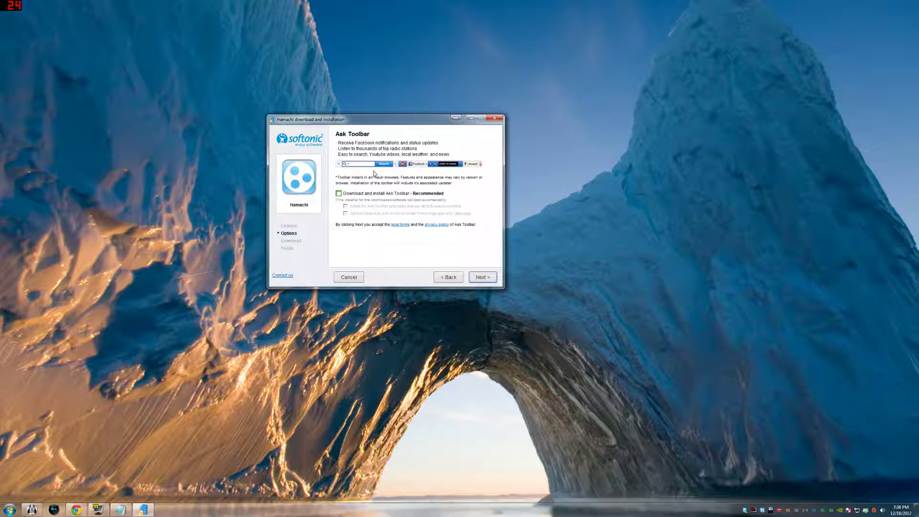
click(475, 278)
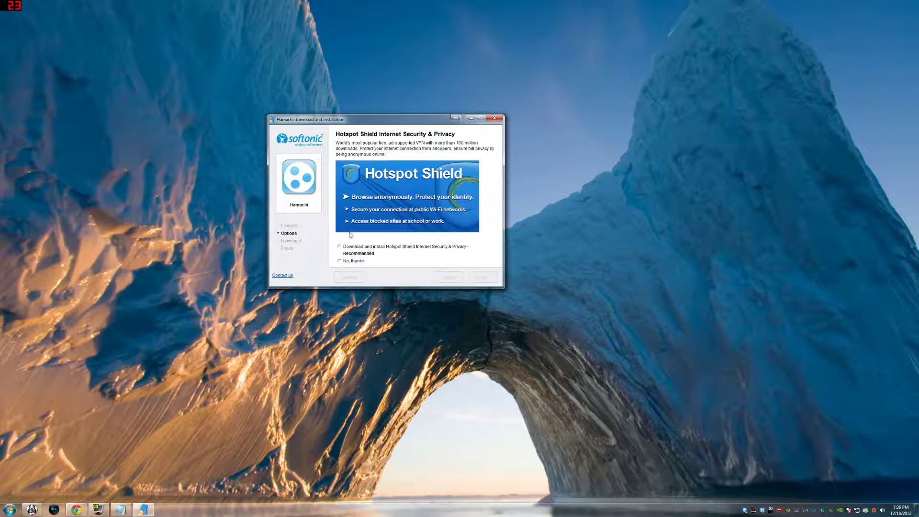
click(345, 262)
click(477, 279)
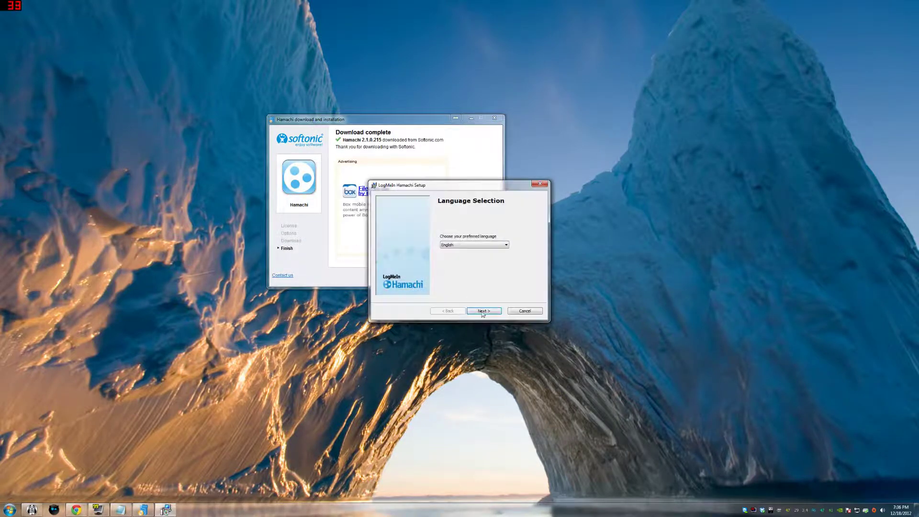
Install Hamachi with English as the setup language, accepting the terms
click(483, 312)
click(484, 311)
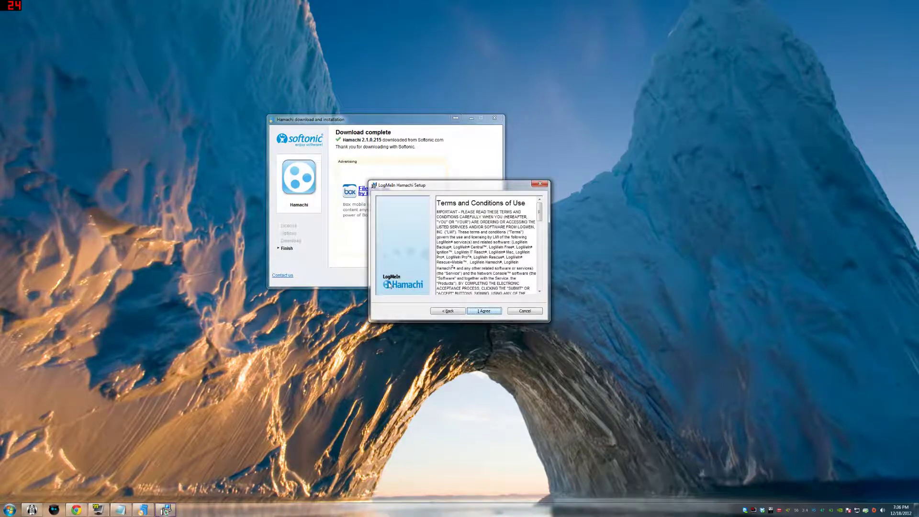
click(486, 312)
click(484, 311)
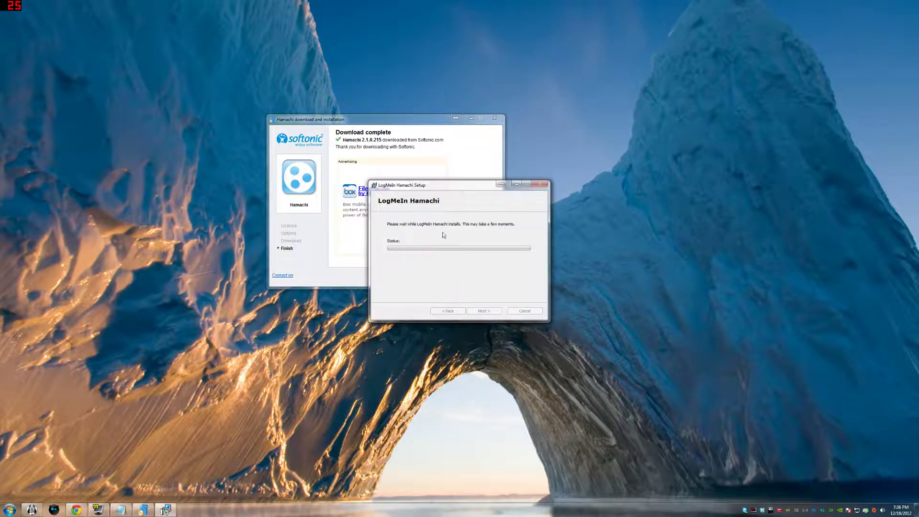
Close the finished Softonic window and finish setup with Launch Hamachi checked
drag(421, 185, 434, 31)
click(491, 271)
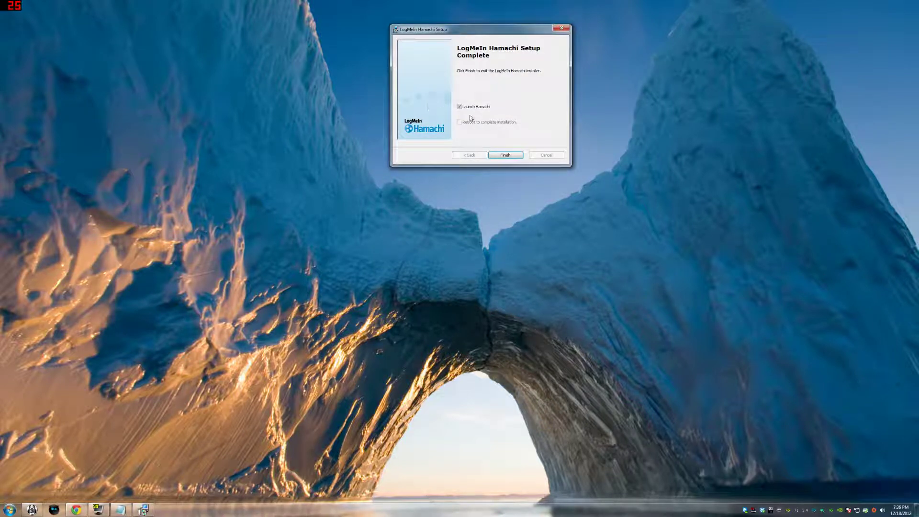
click(498, 156)
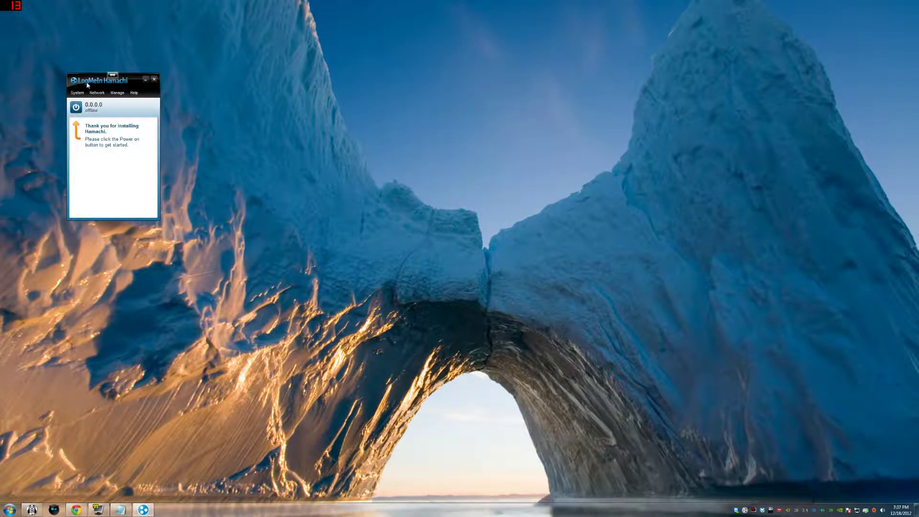
Center the Hamachi window on screen and bring Mumble to the front
drag(79, 85, 305, 119)
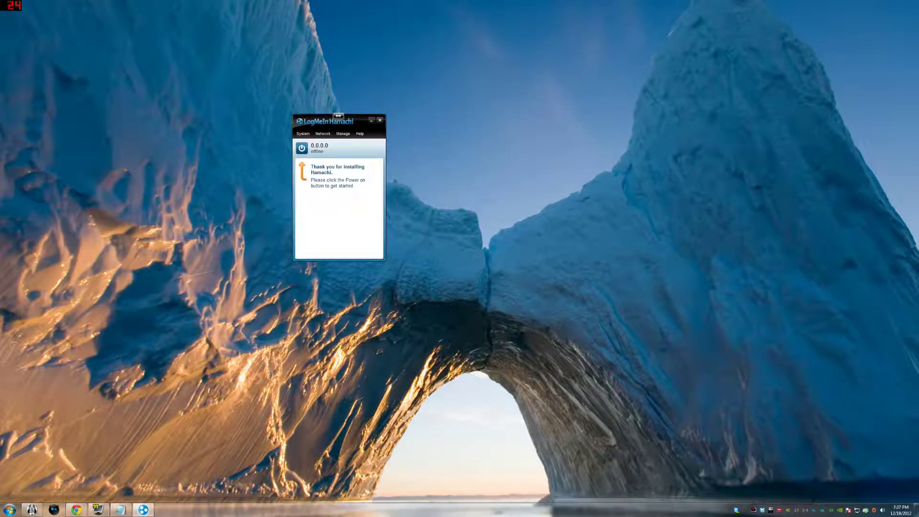
click(32, 510)
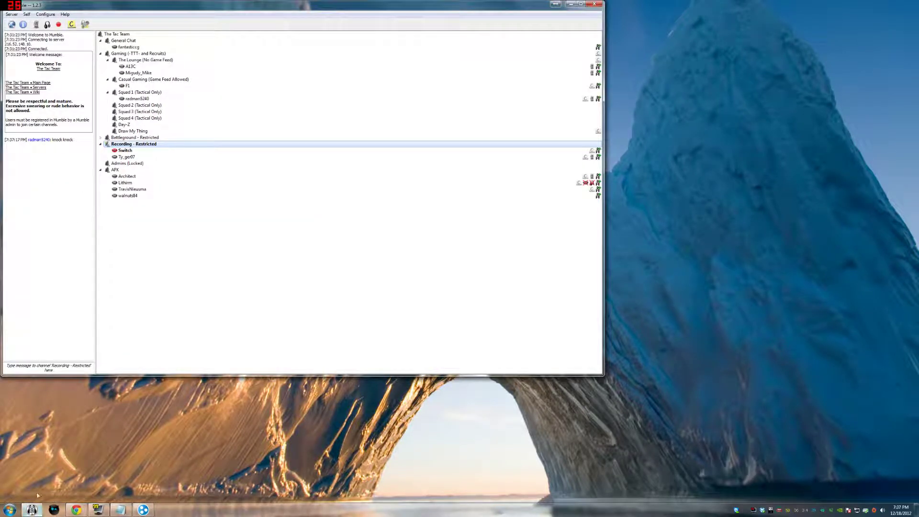
Move the Squad 1 (Tactical Only) member into the Recording - Restricted channel
drag(137, 98, 134, 143)
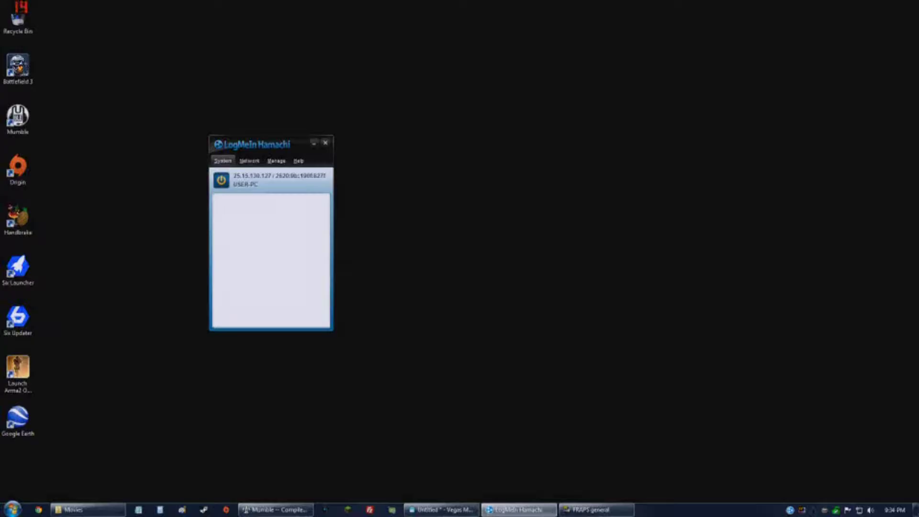
key(Right)
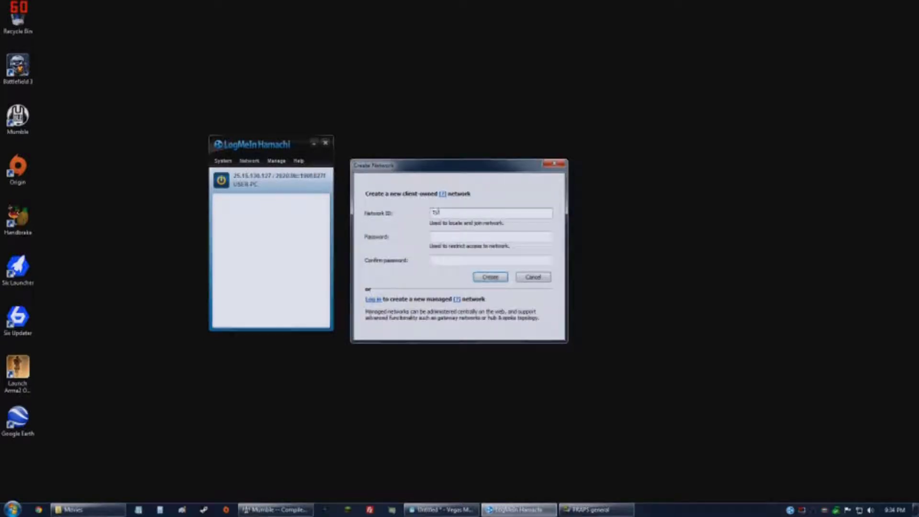
Create the Ty_ger01 network with a password and its confirmation
text(••••)
key(Tab)
text(••••)
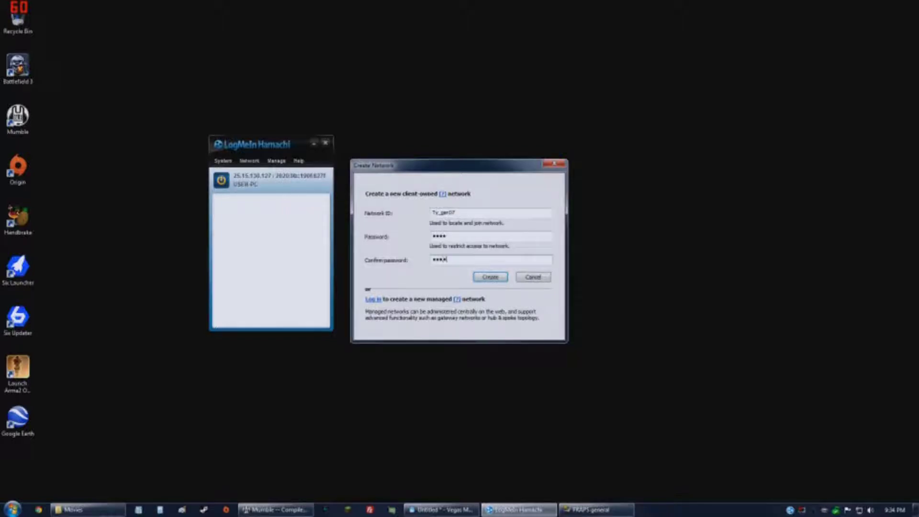
key(Return)
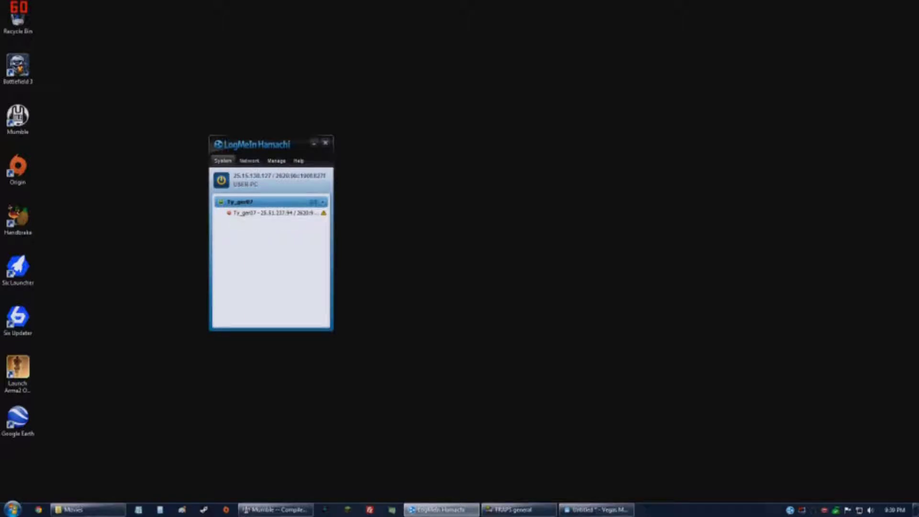
In Preferences > Security, set the new peer's RSA key to Trusted and save
click(223, 161)
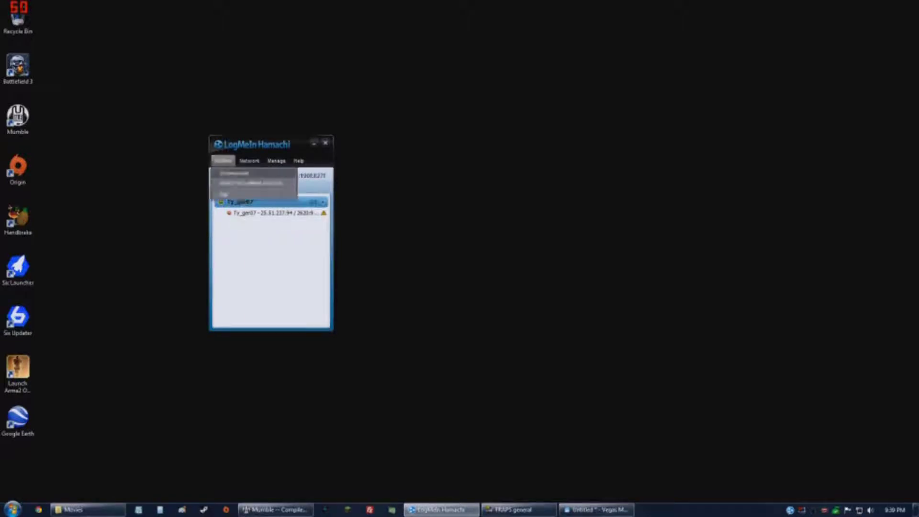
click(230, 173)
click(360, 218)
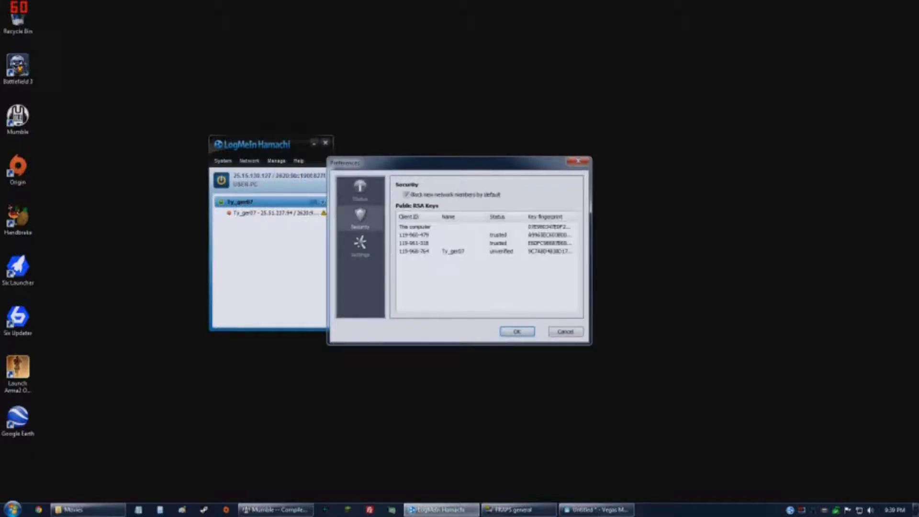
click(507, 251)
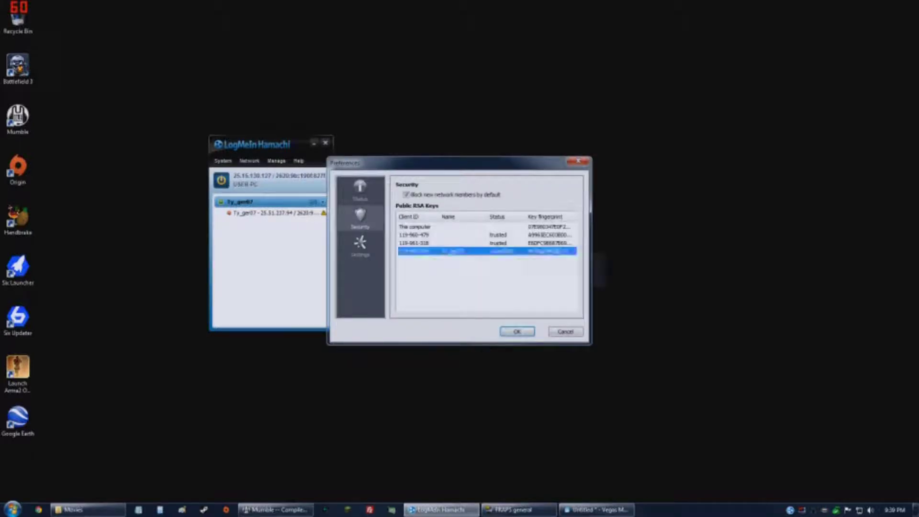
right_click(510, 251)
mouse_move(546, 282)
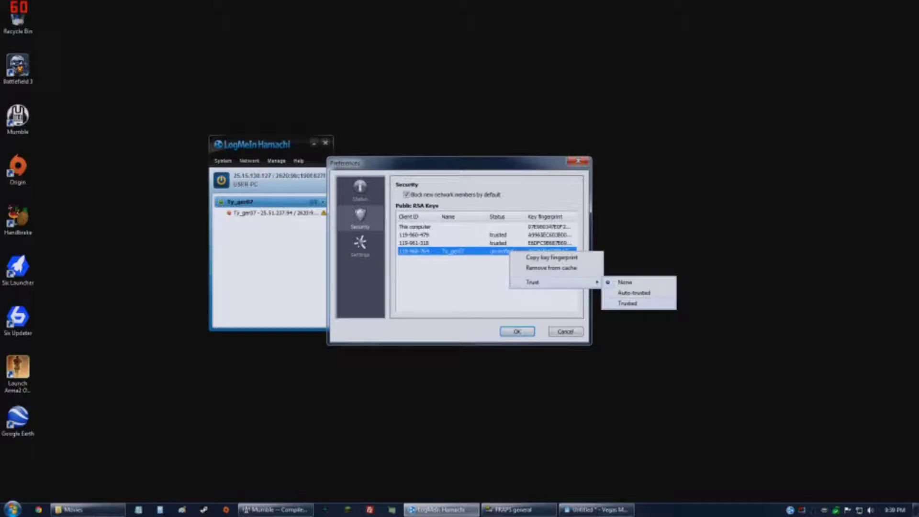
click(627, 303)
click(516, 332)
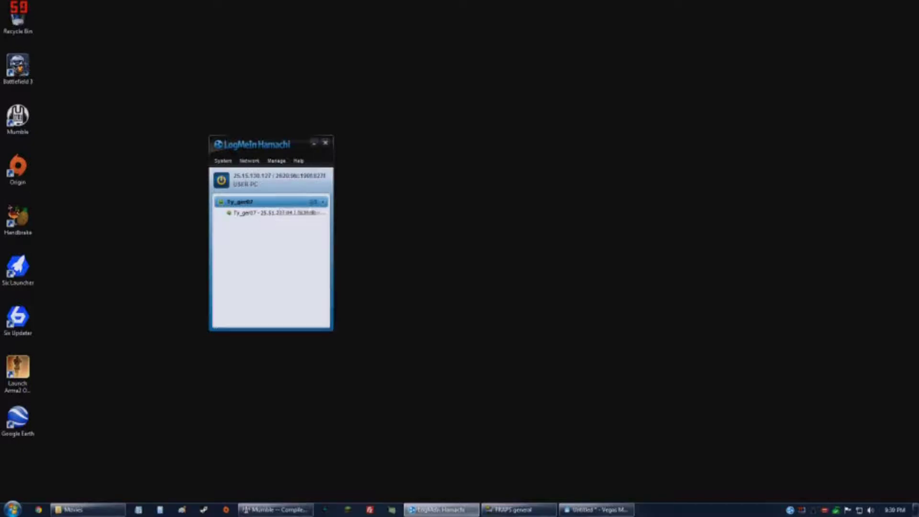
Ping the Ty_ger07 peer from its right-click menu
right_click(265, 213)
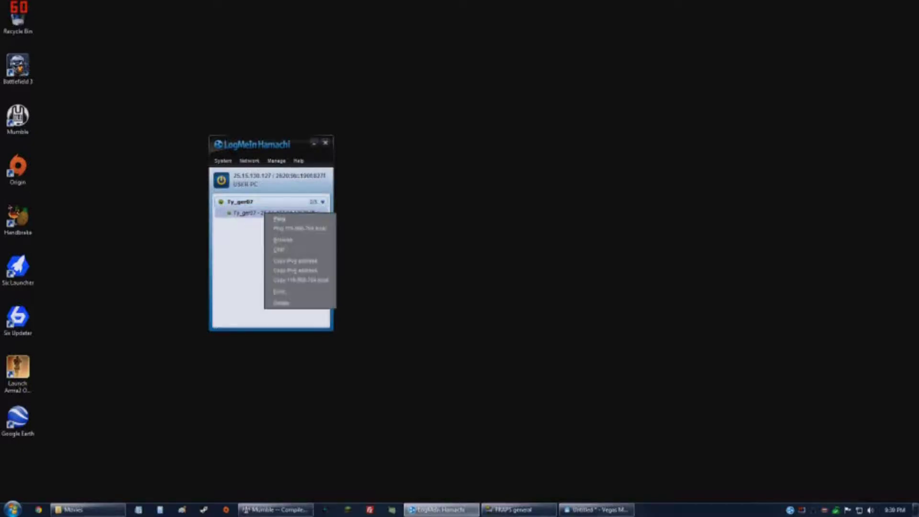
key(Escape)
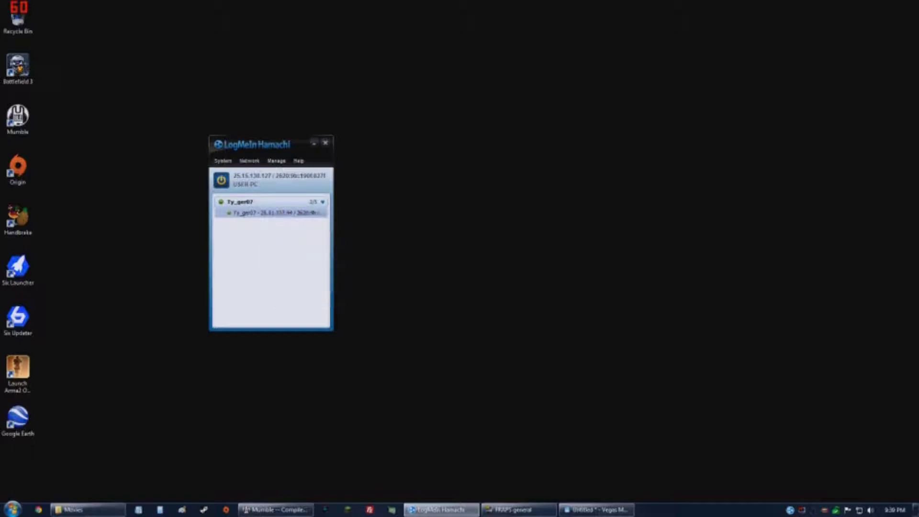
right_click(279, 214)
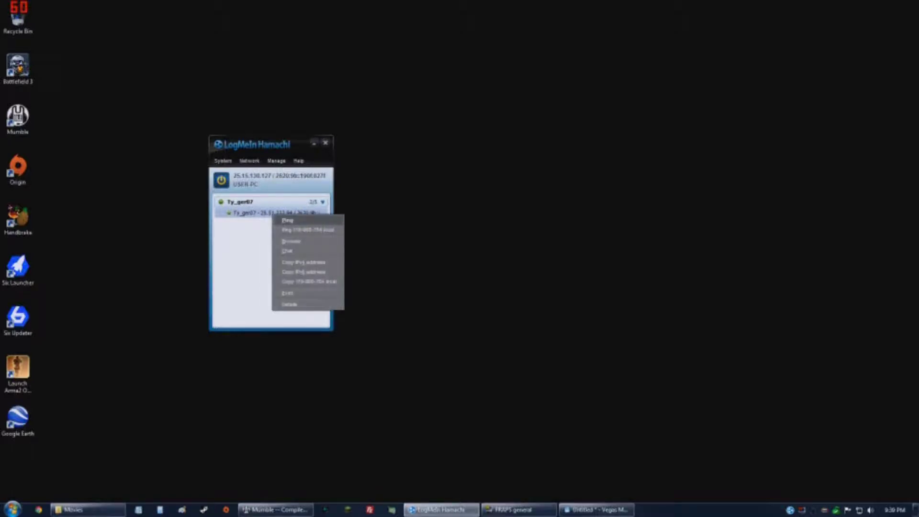
click(291, 222)
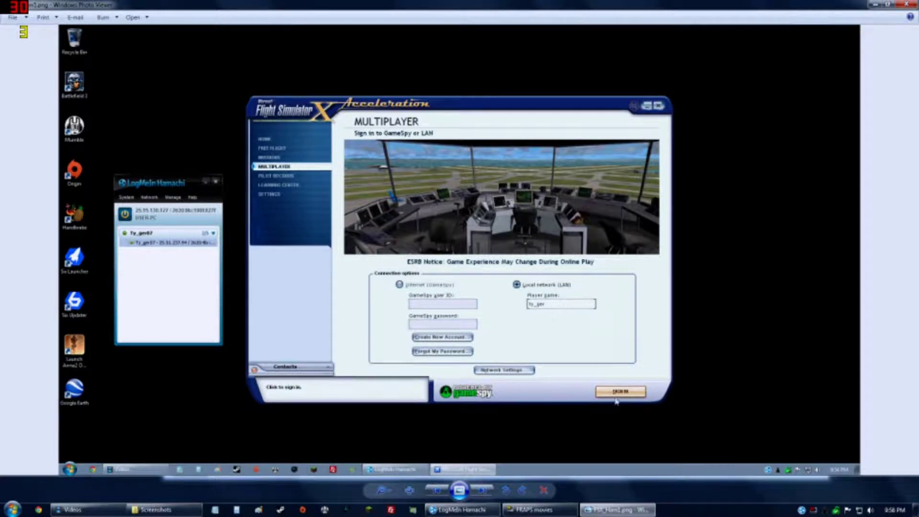
Advance Photo Viewer from FSX_Ham1.png to FSX_Ham2.png, the empty FSX Local Network session list
click(482, 490)
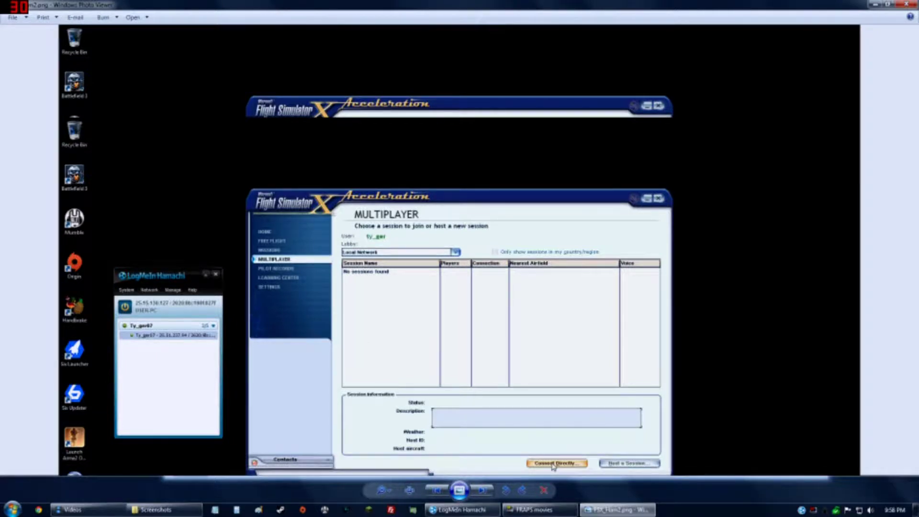
Advance Photo Viewer to the FSX 'Connect directly to IP Address' screenshot
click(482, 490)
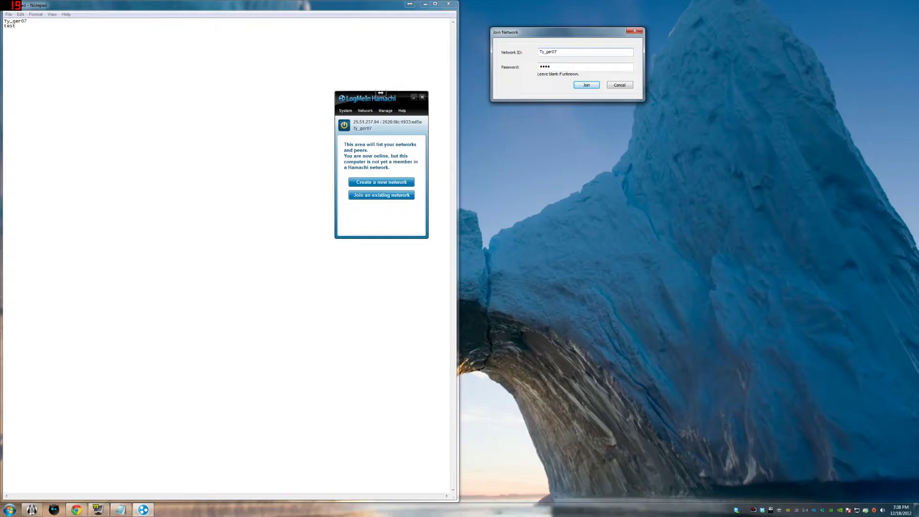
key(Return)
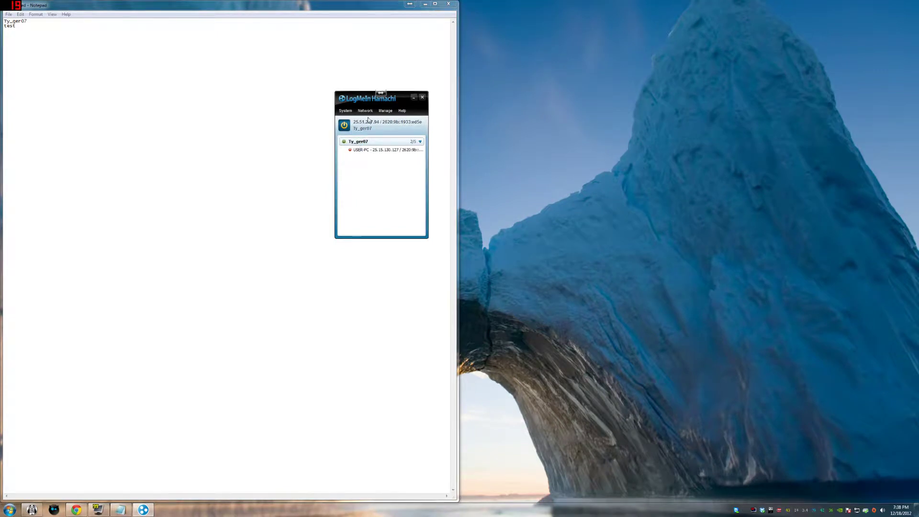
Select the USER-PC peer and enlarge the Hamachi window to show its details
drag(399, 96, 523, 7)
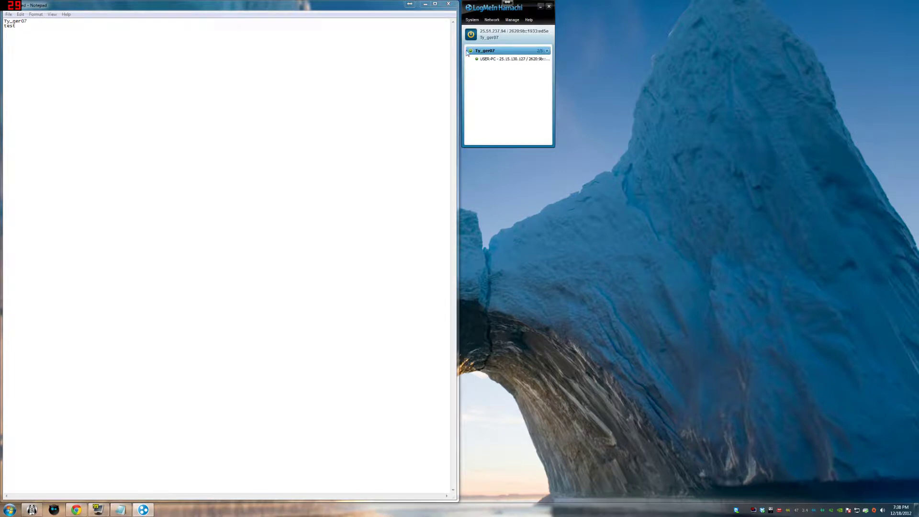
click(500, 59)
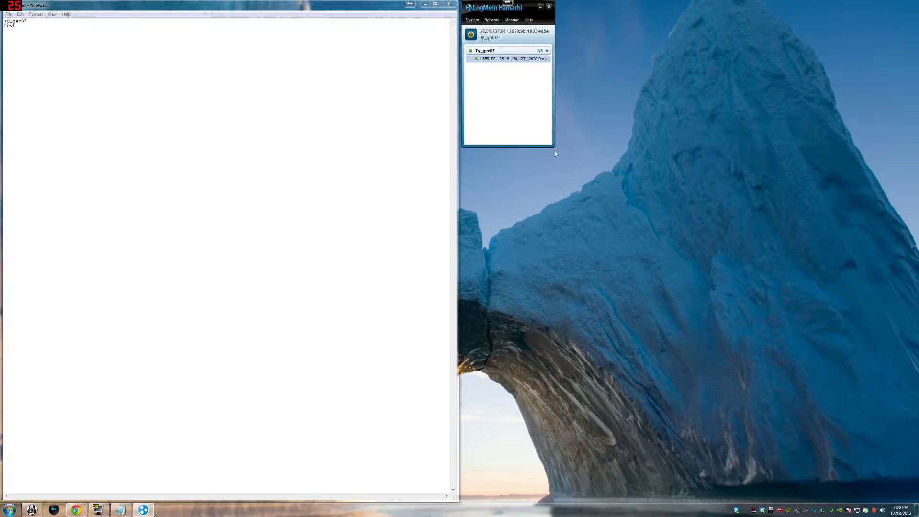
mouse_move(555, 148)
mouse_down()
mouse_move(581, 165)
mouse_move(566, 155)
mouse_up()
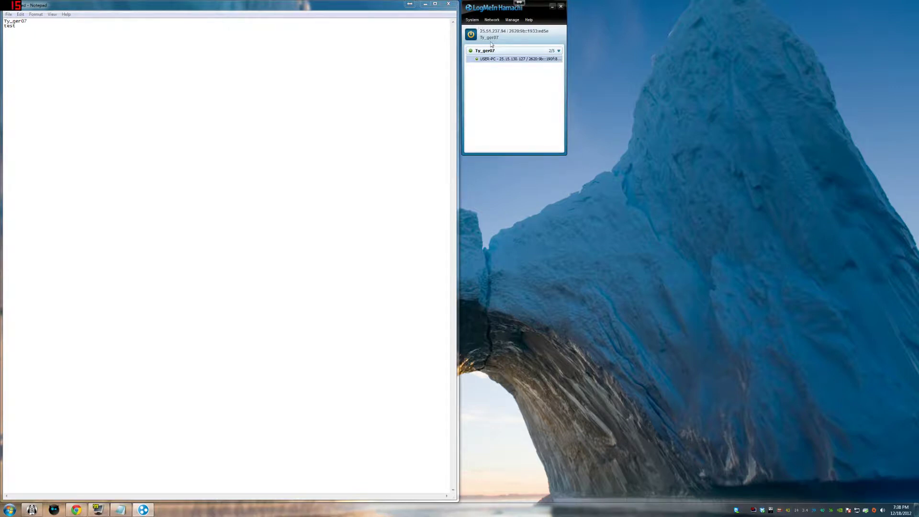
mouse_move(490, 10)
mouse_down()
mouse_move(534, 58)
mouse_move(487, 7)
mouse_move(499, 18)
mouse_move(493, 4)
mouse_up()
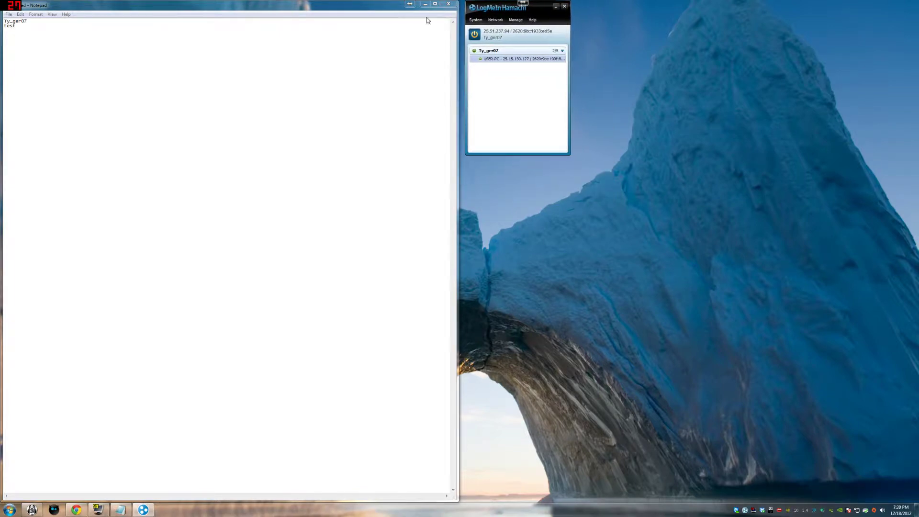
Close the Notepad notes without saving, leaving Hamachi centred on screen
click(450, 4)
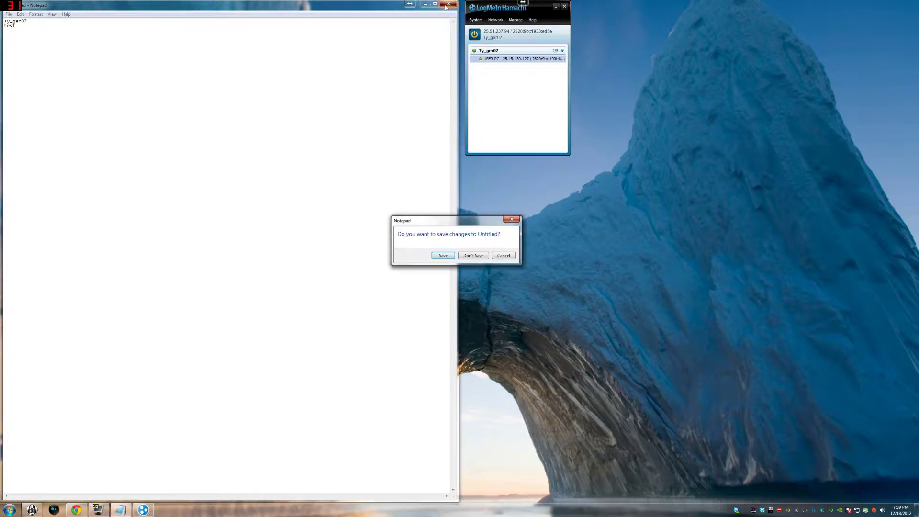
click(471, 253)
drag(491, 15, 508, 104)
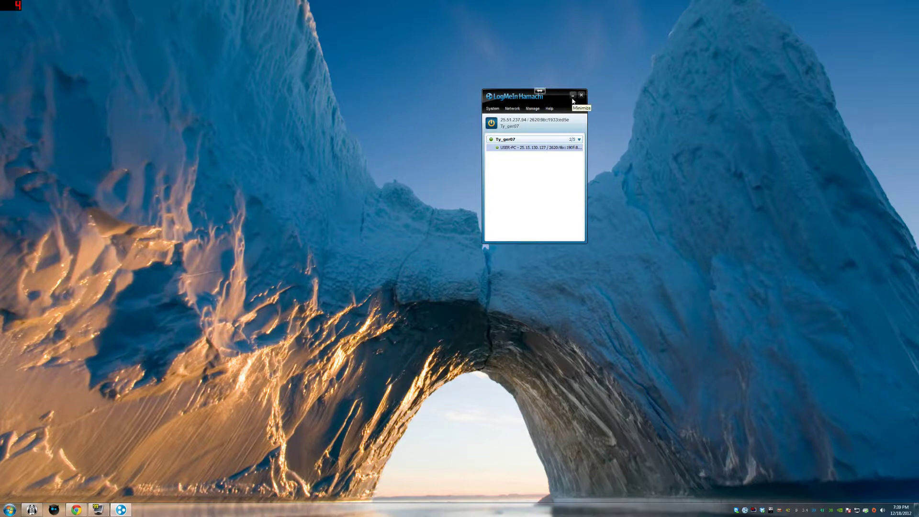
Ping the USER-PC peer at 25.15.130.127, getting replies of about 95 ms
right_click(537, 148)
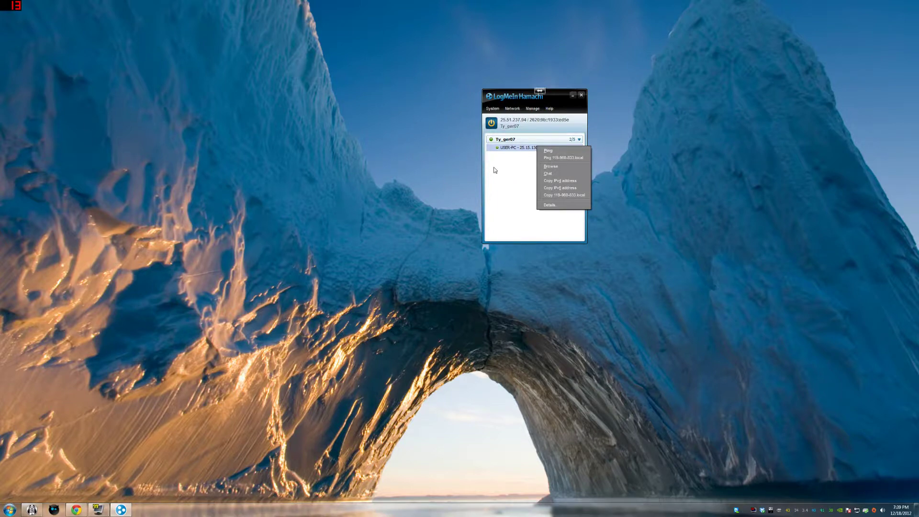
click(494, 170)
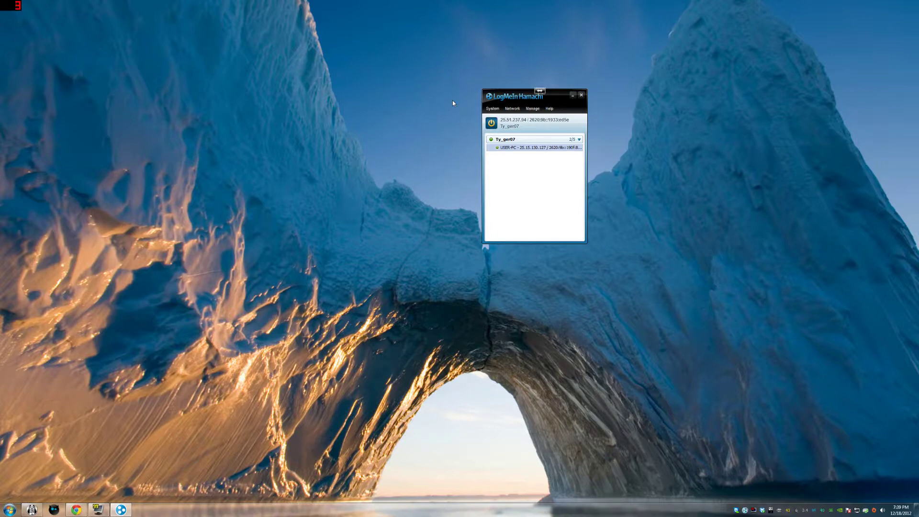
drag(556, 98, 540, 104)
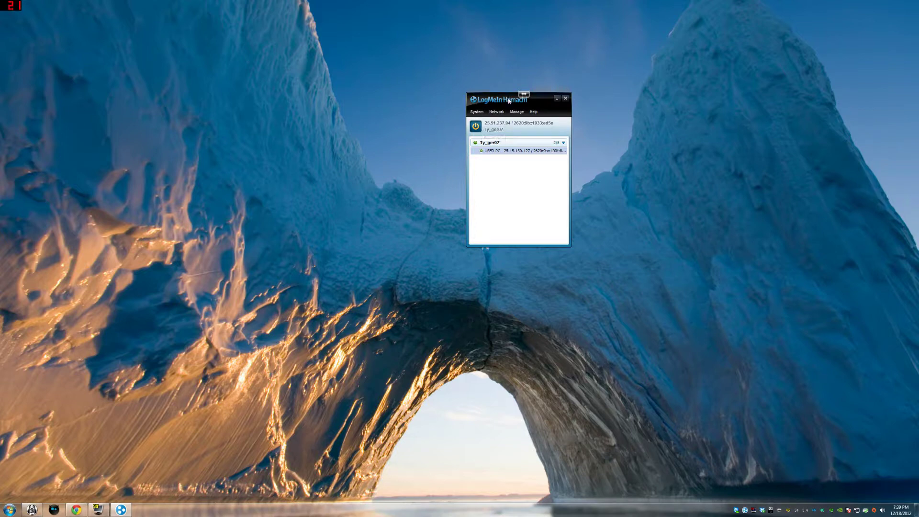
drag(509, 101, 444, 93)
right_click(413, 138)
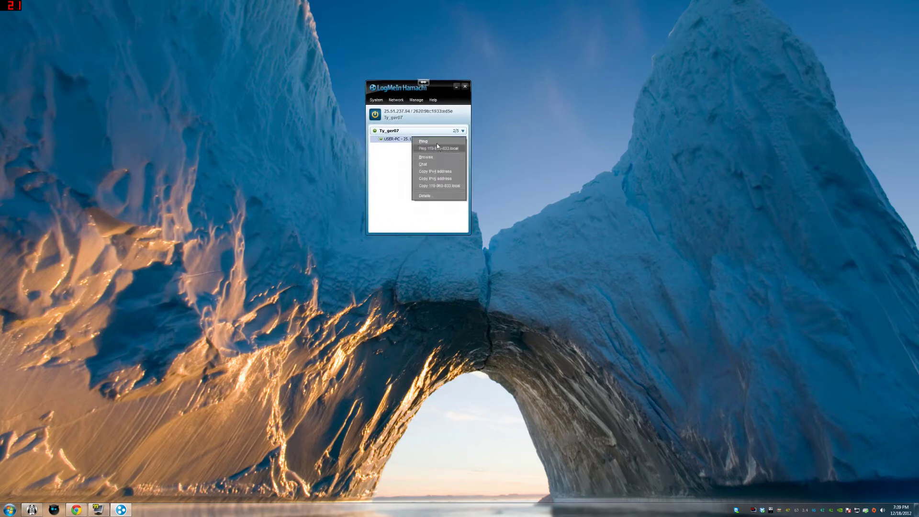
click(437, 142)
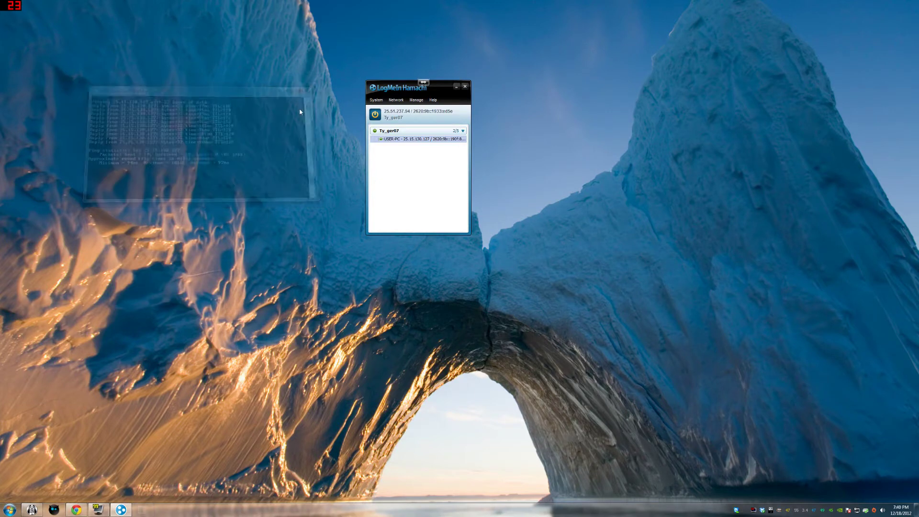
drag(448, 90, 491, 126)
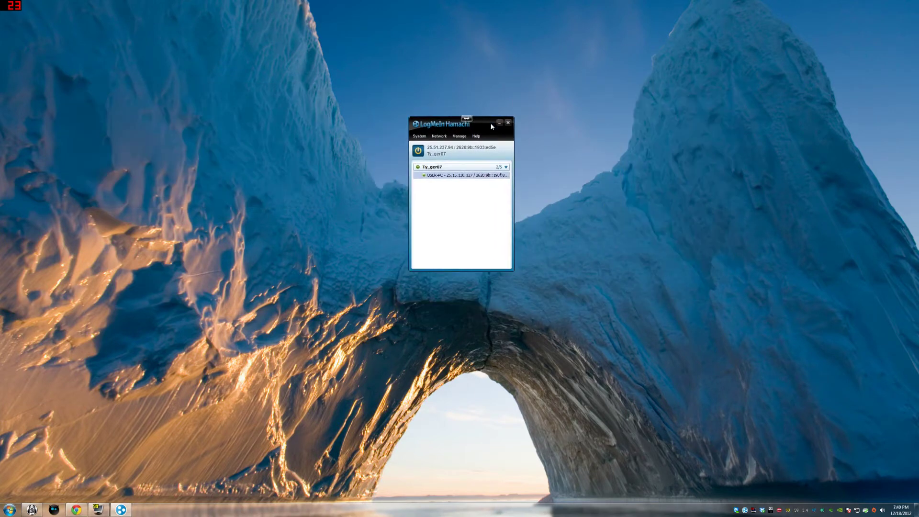
Launch System Configuration with msconfig and show its Startup programs list
click(9, 509)
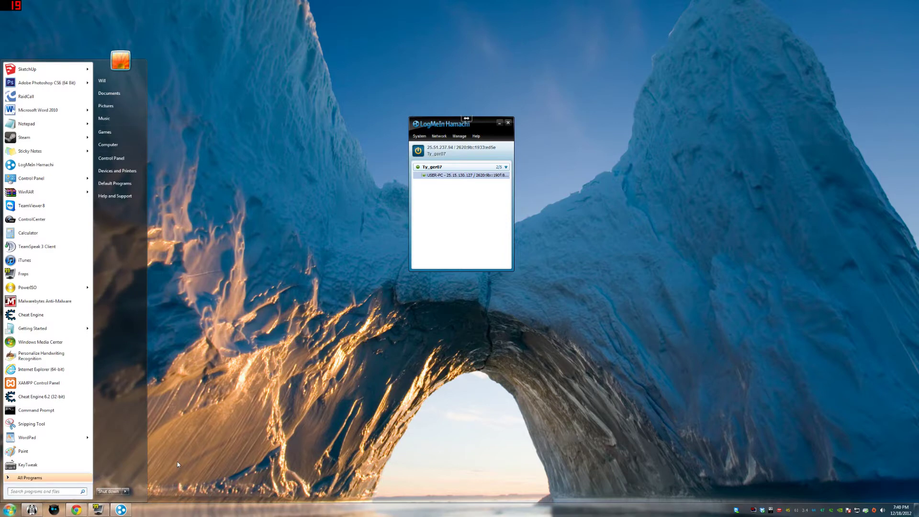
text(msc)
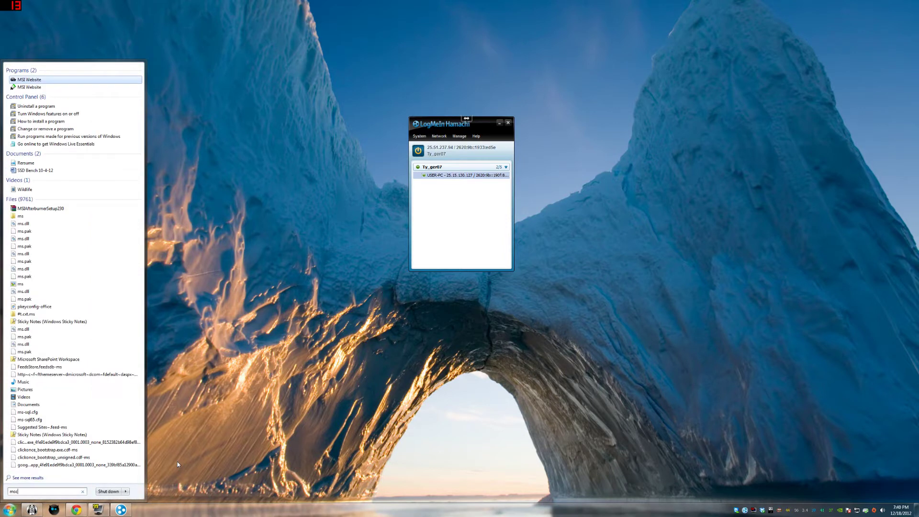
text(onfig)
key(Return)
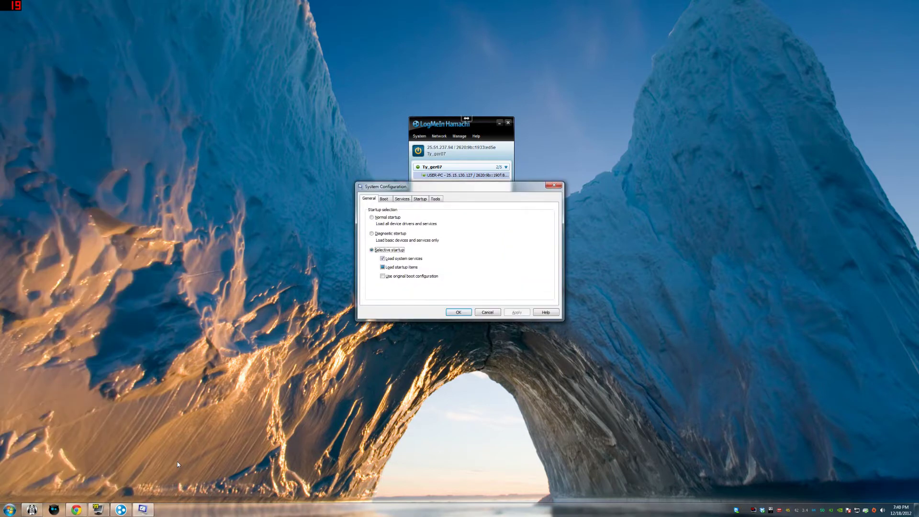
click(421, 199)
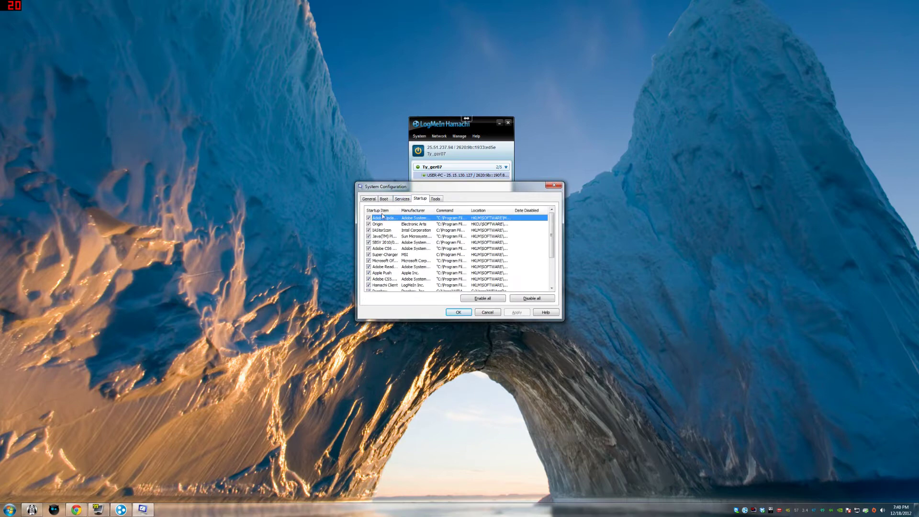
click(383, 236)
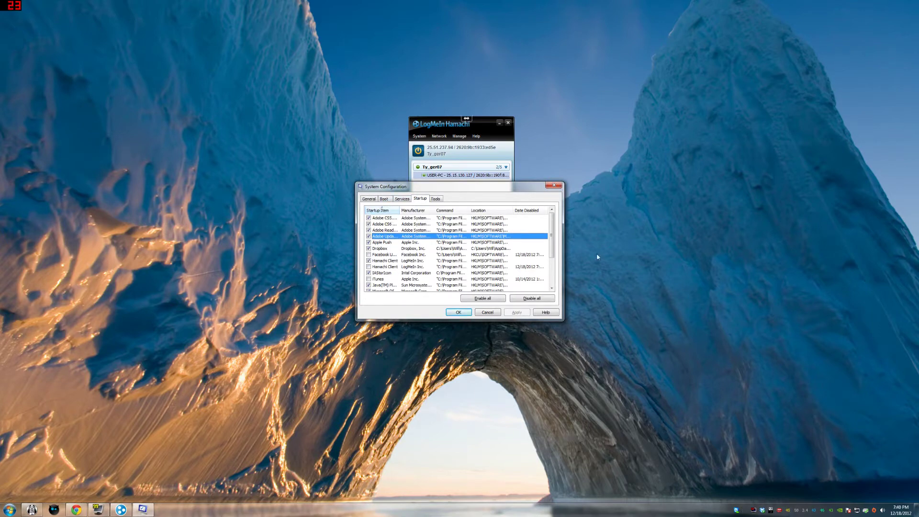
drag(551, 226, 550, 230)
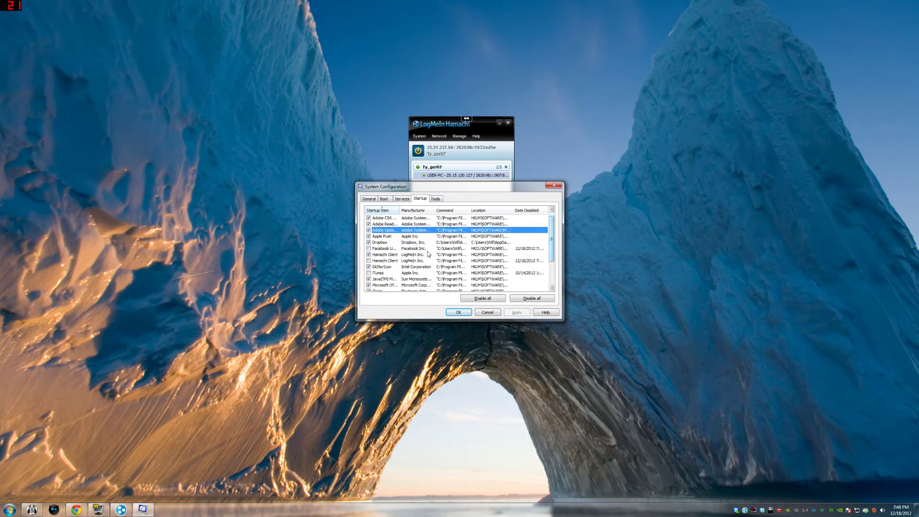
Uncheck Hamachi Client from startup, apply the change, and close System Configuration
click(369, 255)
drag(482, 191, 633, 124)
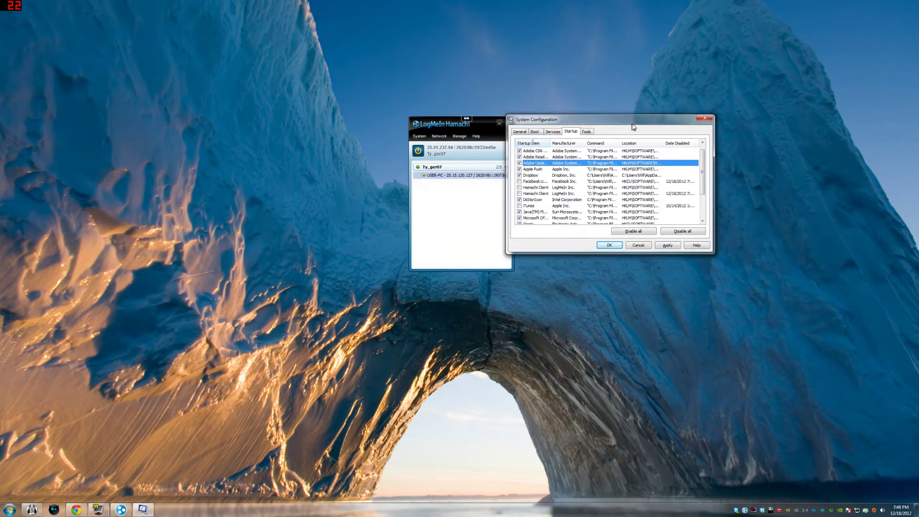
click(668, 245)
click(610, 244)
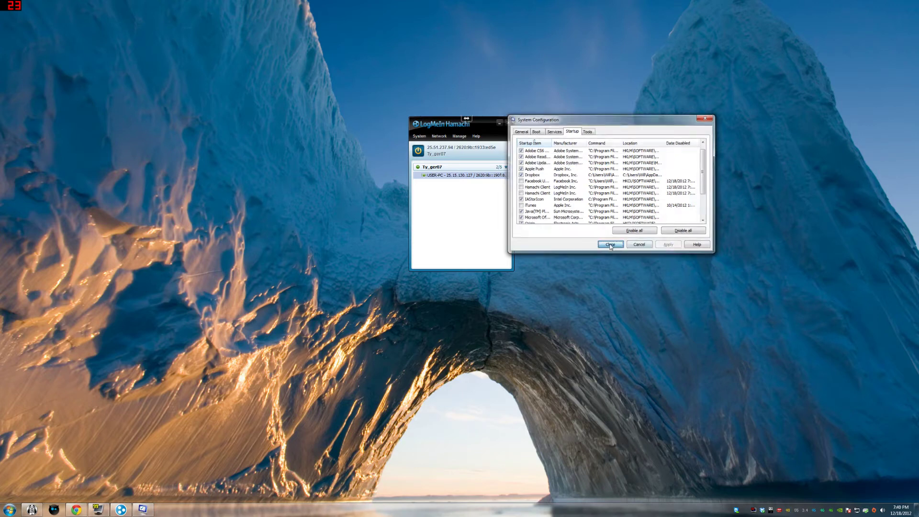
drag(483, 126, 401, 135)
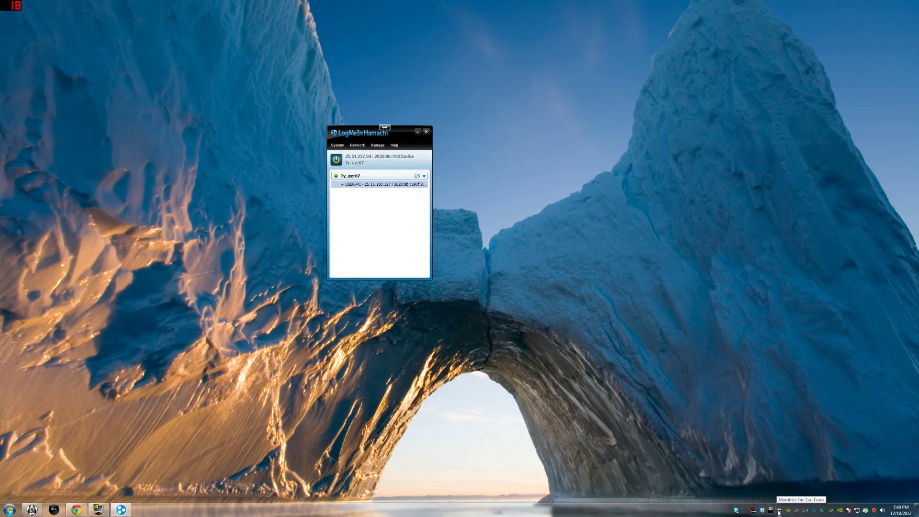
drag(359, 135, 478, 49)
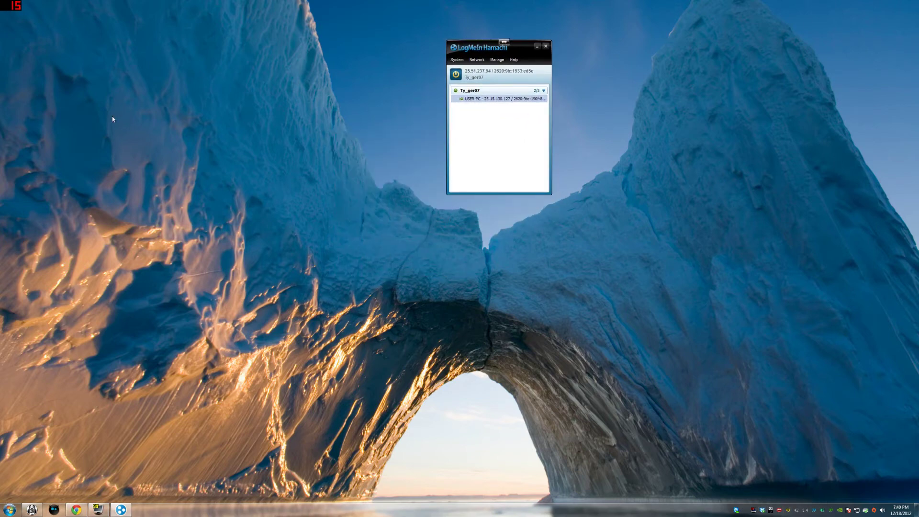